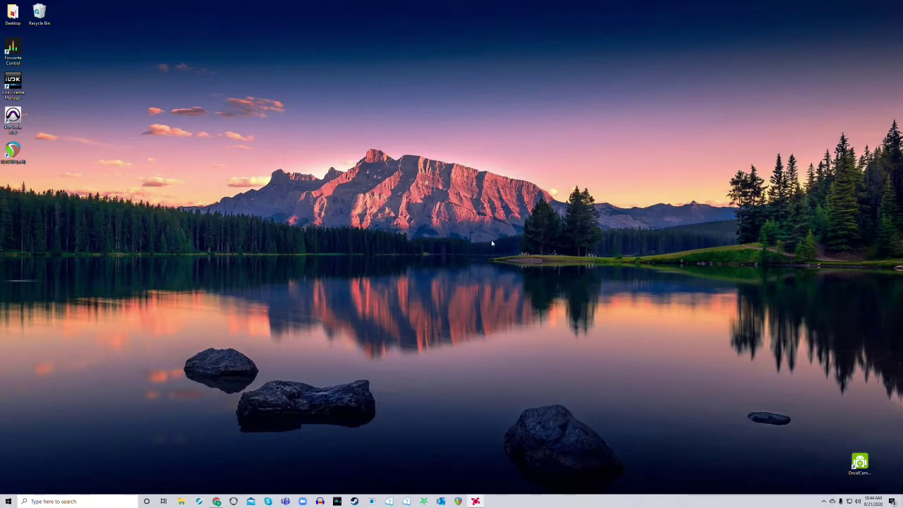
# Download the Jamulus 3.5.10 installer from the Jamulus website and launch it
pyautogui.click(219, 502)
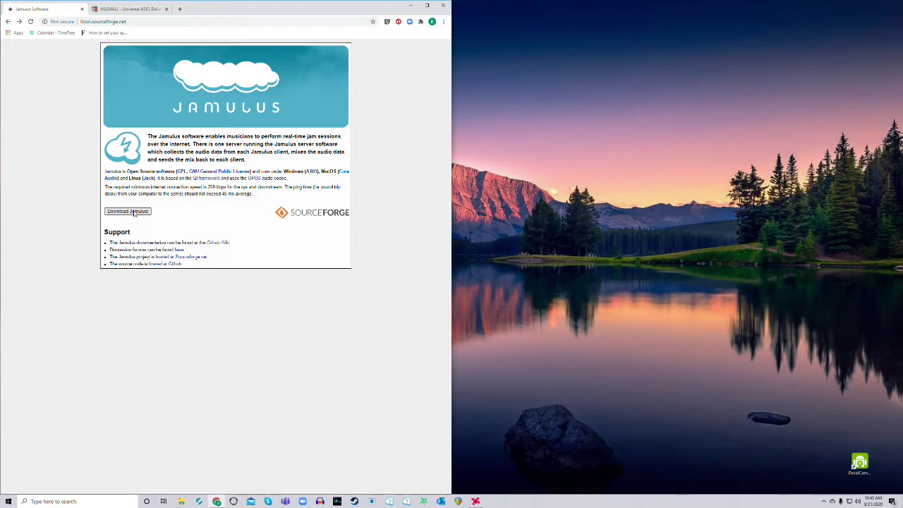
pyautogui.click(134, 211)
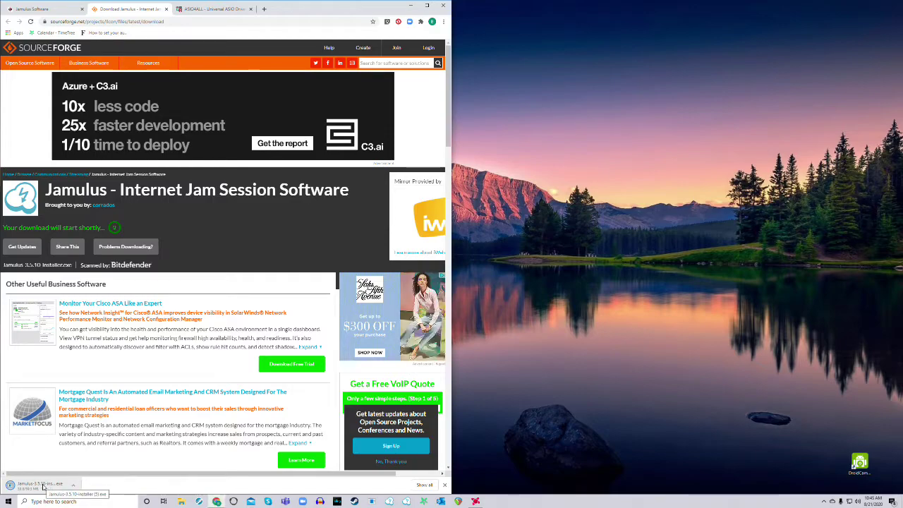
pyautogui.click(43, 486)
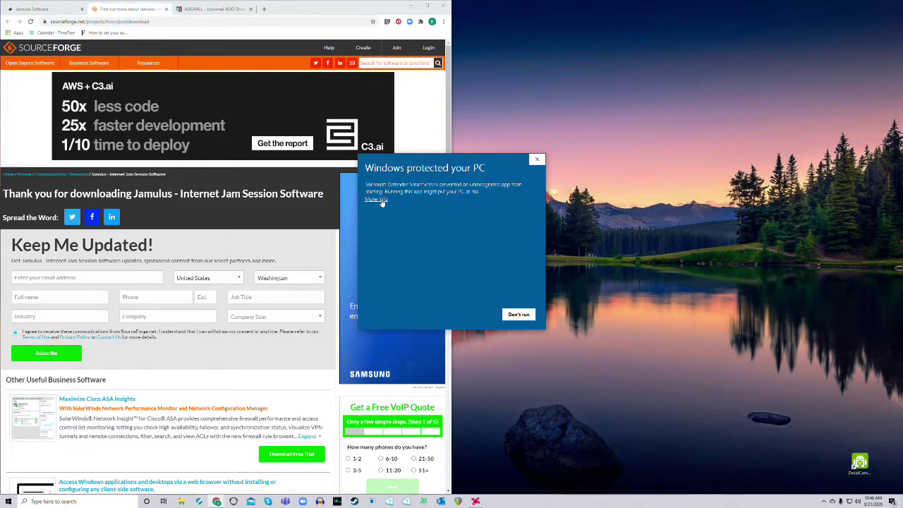
# Allow the unrecognized Jamulus installer to run, accept the license, and install Jamulus in the default folder
pyautogui.click(381, 200)
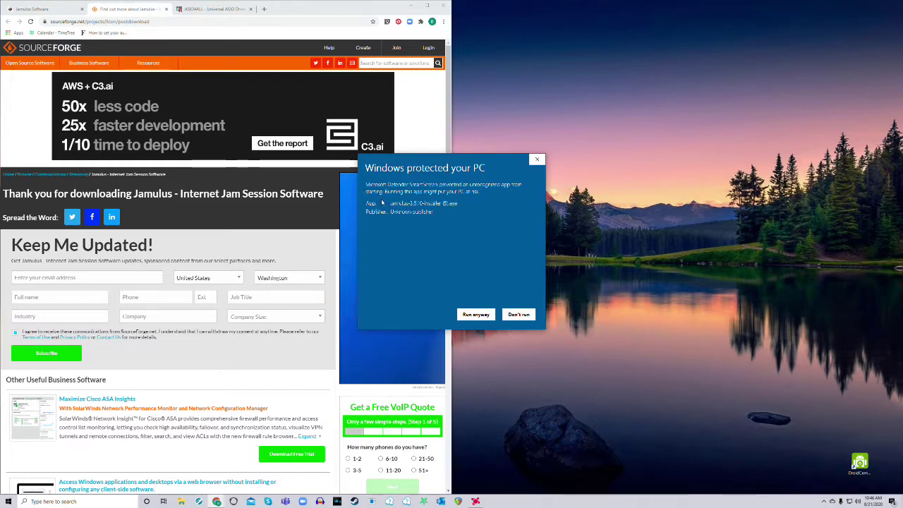
pyautogui.click(476, 316)
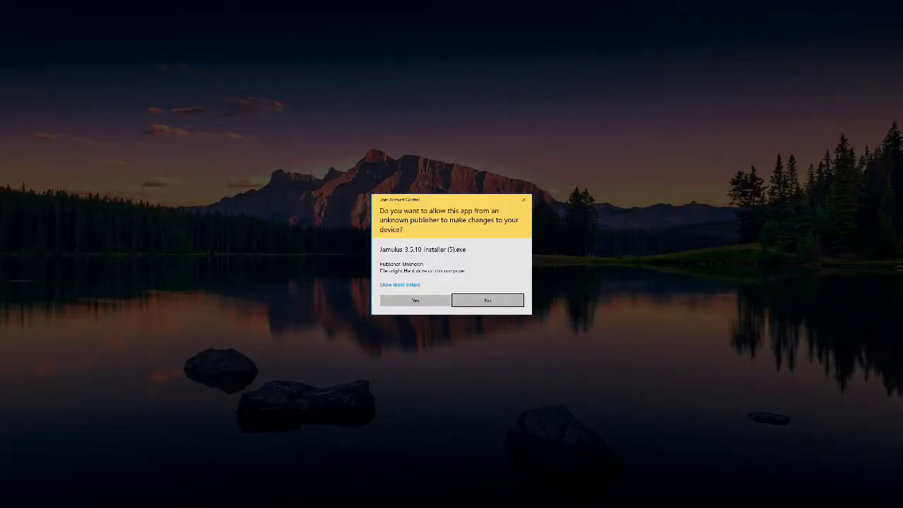
pyautogui.click(416, 300)
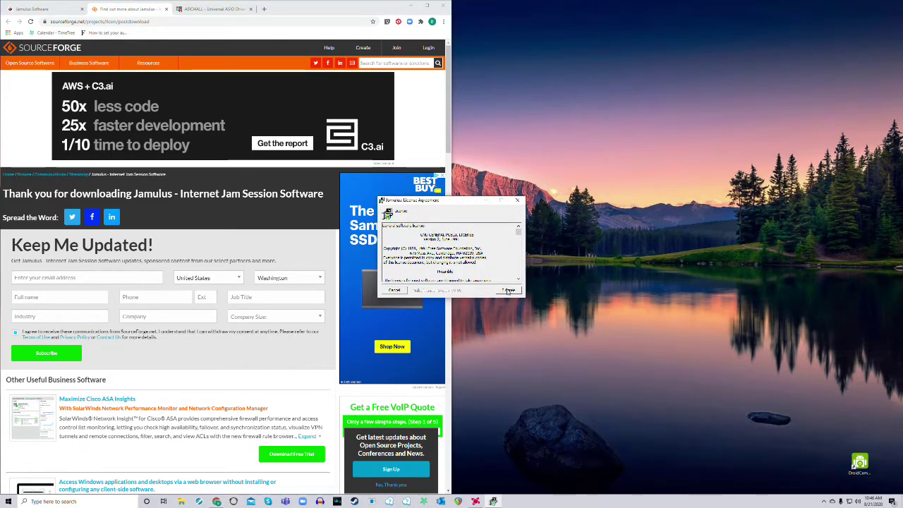
pyautogui.click(508, 290)
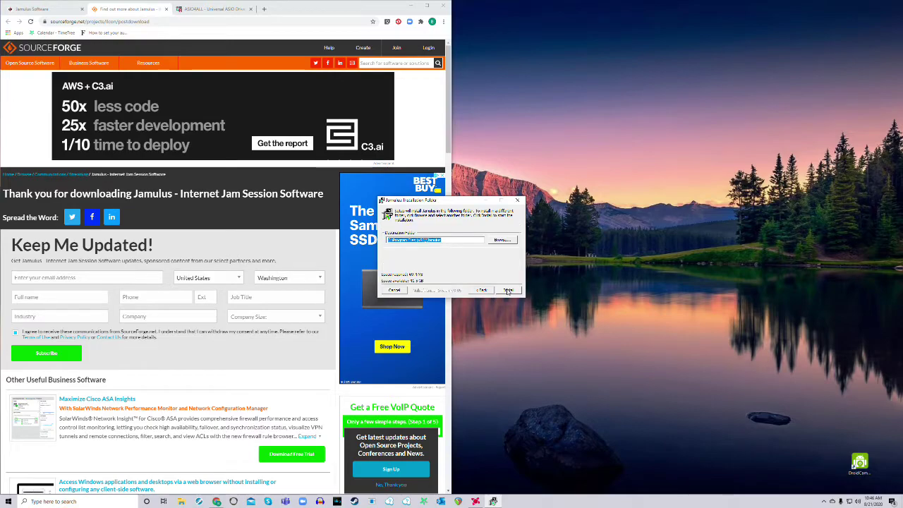
pyautogui.click(508, 290)
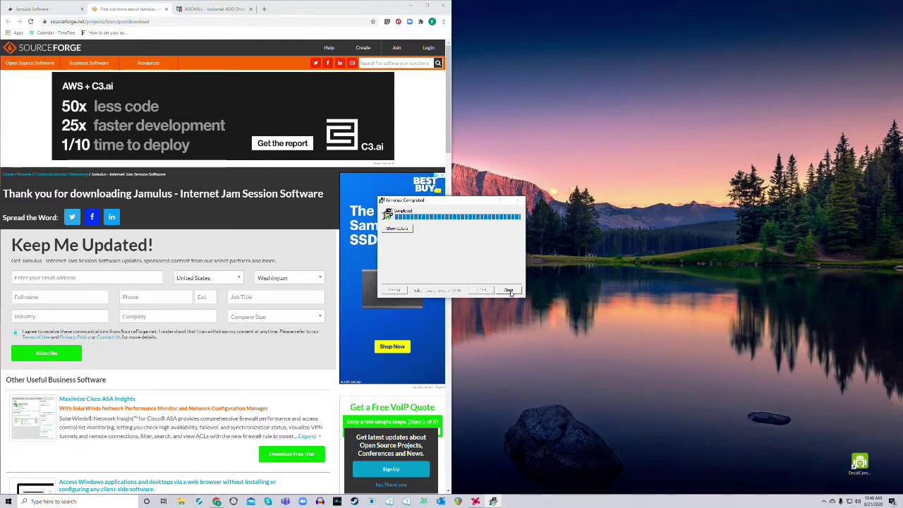
pyautogui.click(508, 291)
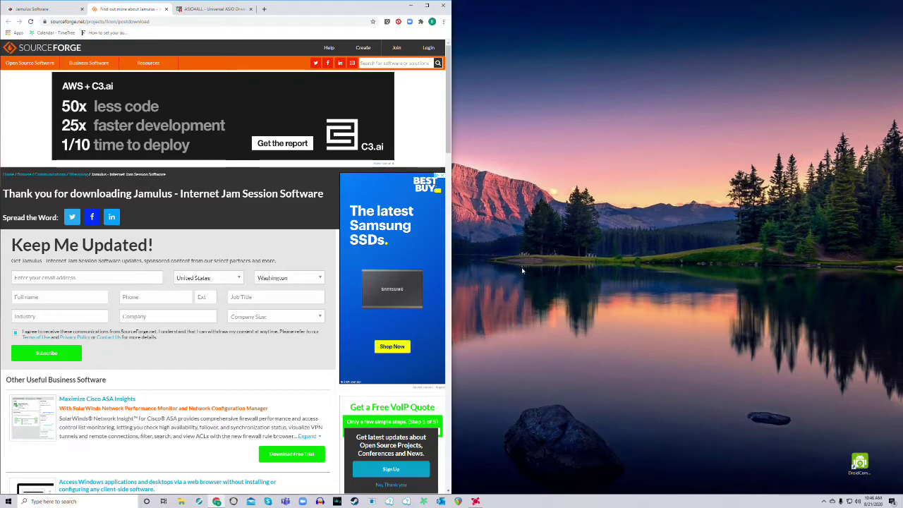
# Download the English ASIO4ALL 2.14 installer from the ASIO4ALL website, launch it, and allow it to make changes
pyautogui.click(223, 10)
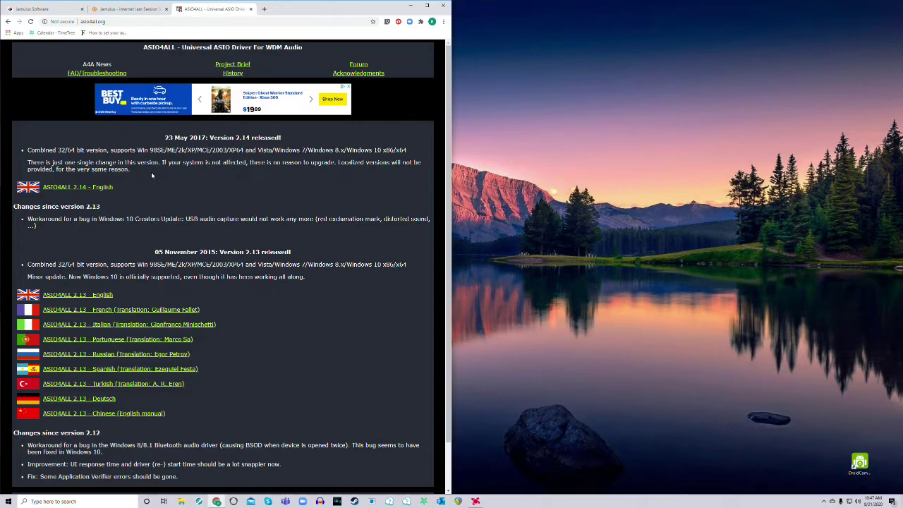
pyautogui.click(78, 187)
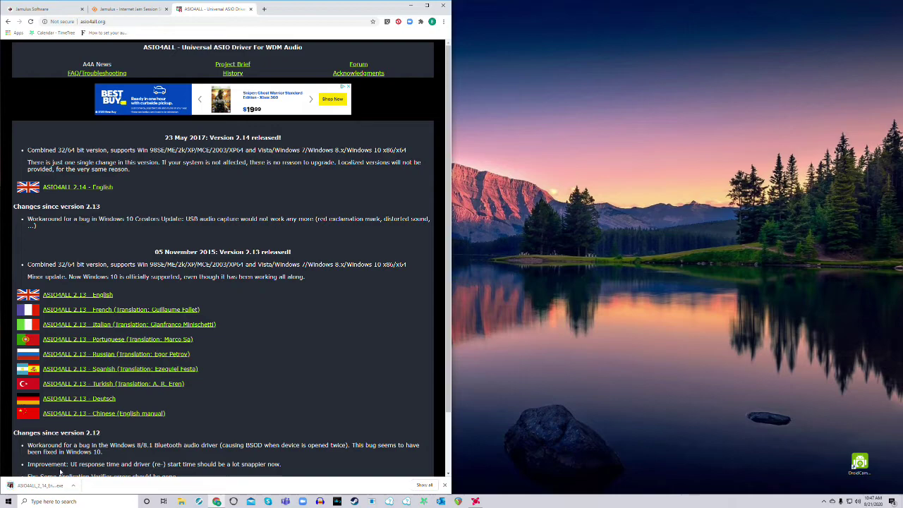
pyautogui.click(43, 486)
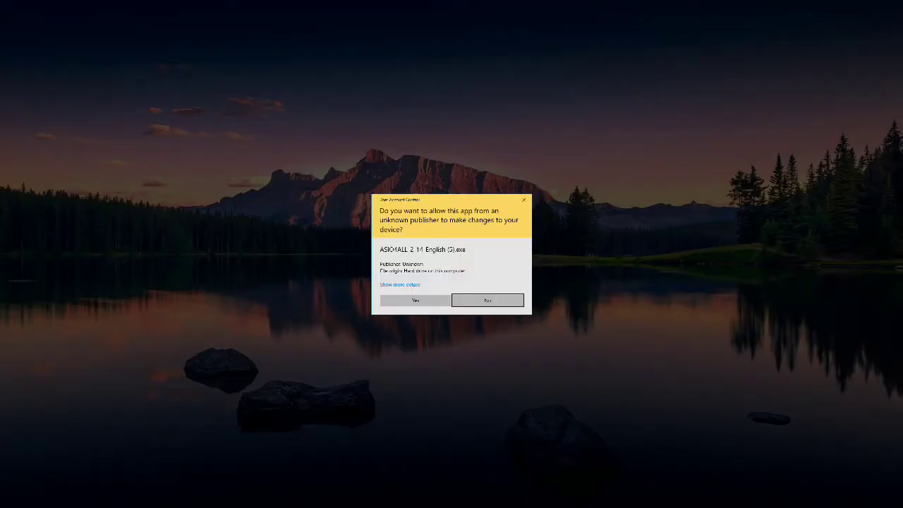
pyautogui.click(418, 300)
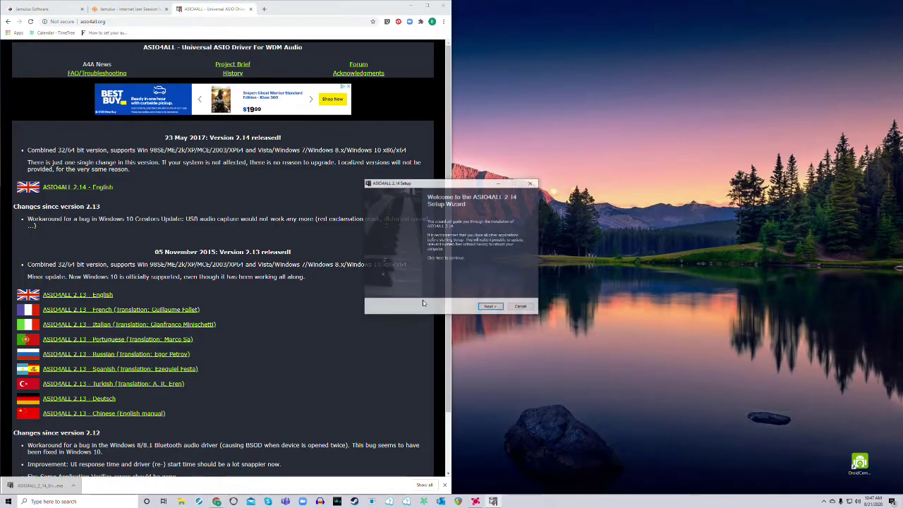
# Install ASIO4ALL 2.14, accepting the license agreement and keeping the default components, and finish the setup wizard
pyautogui.click(488, 306)
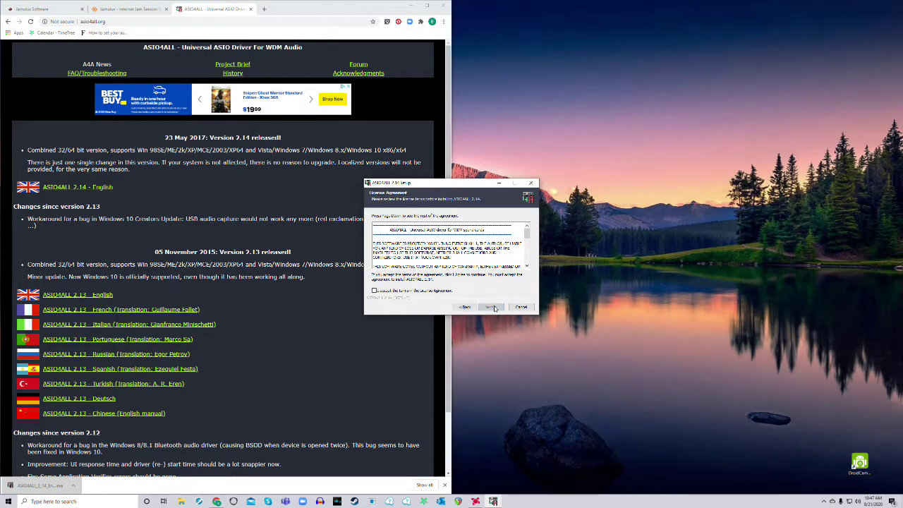
pyautogui.click(404, 291)
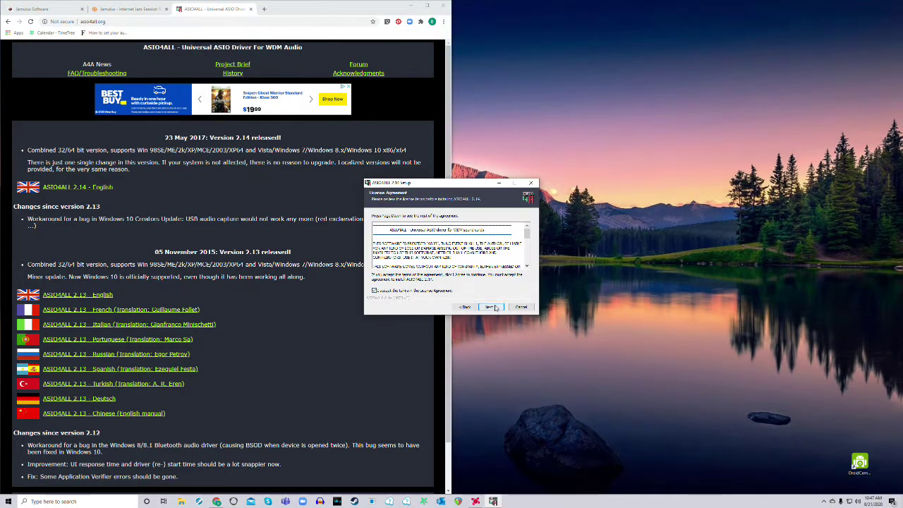
pyautogui.click(492, 307)
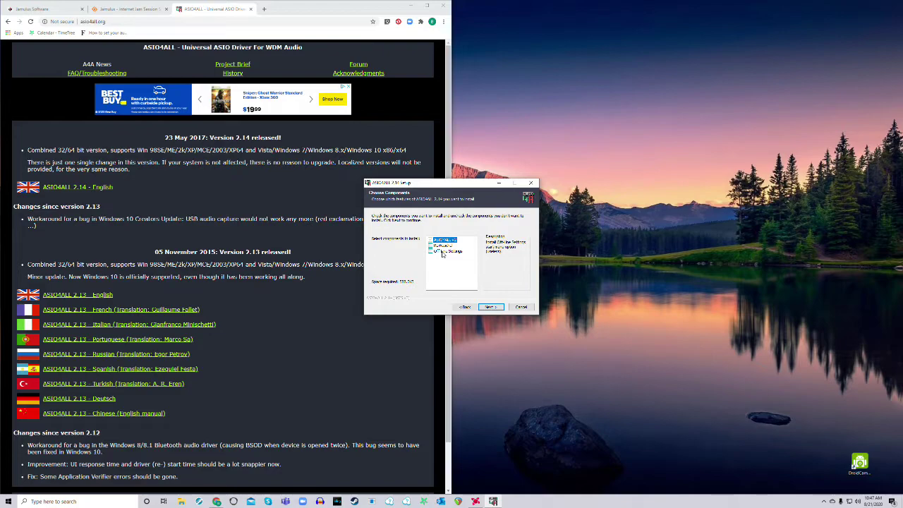
pyautogui.click(491, 307)
pyautogui.click(492, 308)
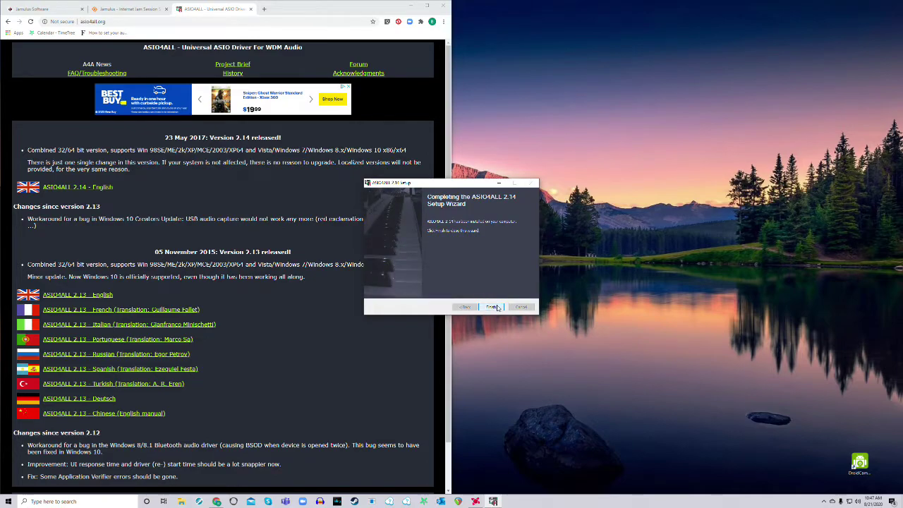
pyautogui.click(493, 307)
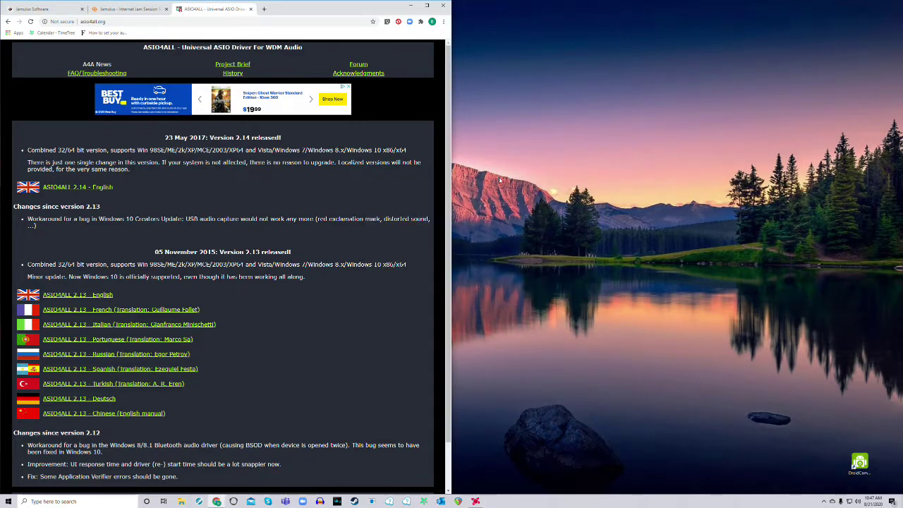
# Minimize the browser, launch Jamulus from the desktop, and place its Settings window beside the main window
pyautogui.click(410, 6)
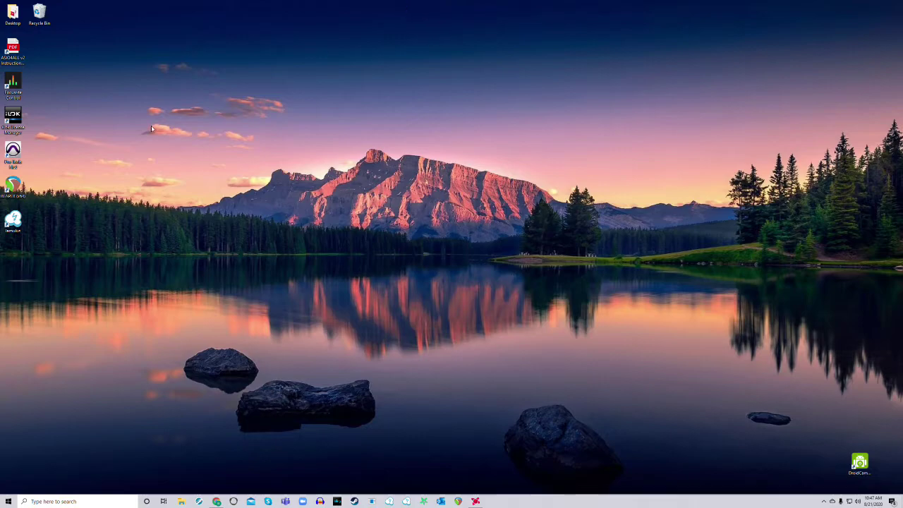
pyautogui.doubleClick(14, 220)
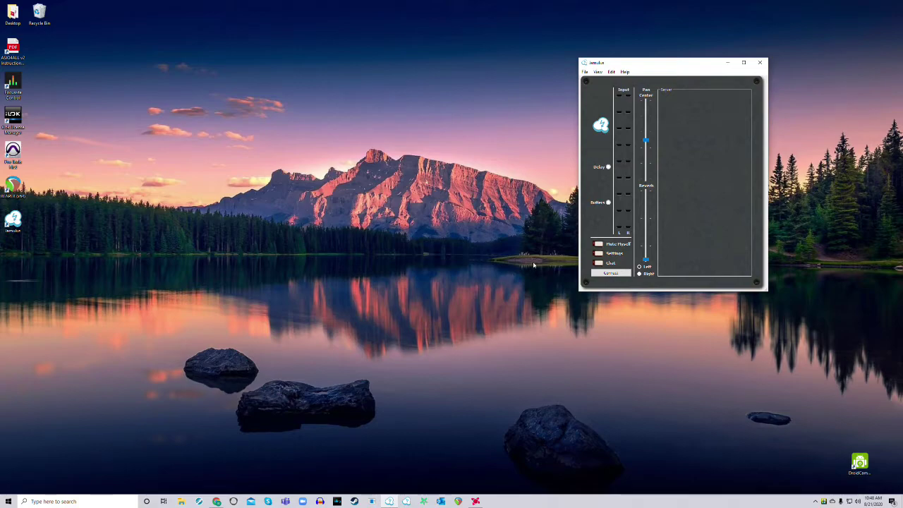
pyautogui.click(617, 254)
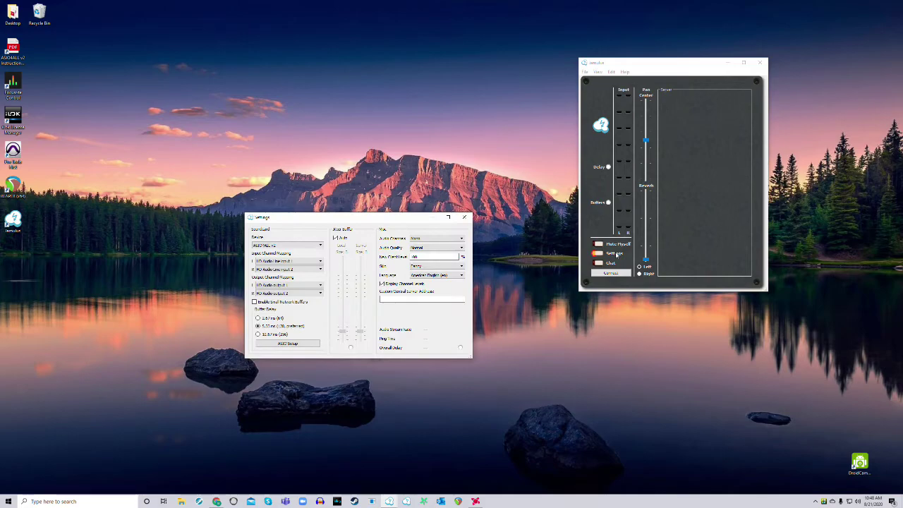
pyautogui.moveTo(400, 220); pyautogui.dragTo(497, 67)
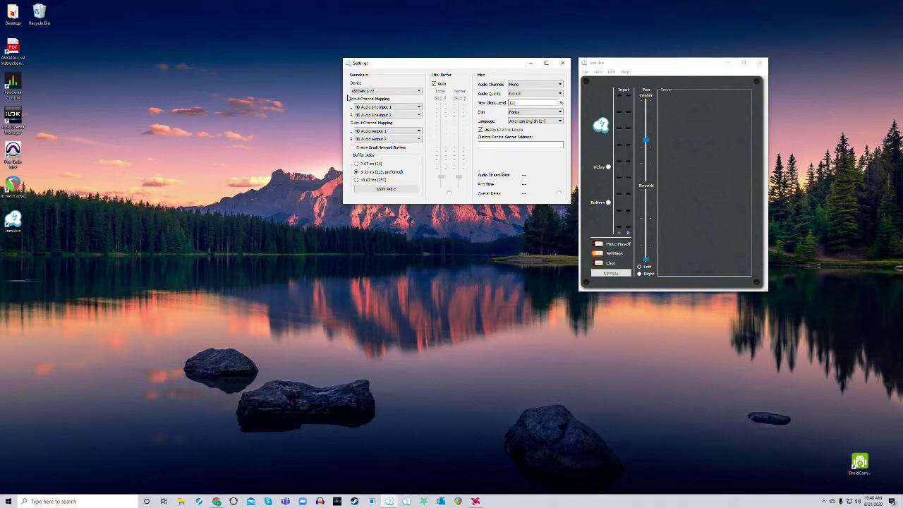
# Select ASIO4ALL v2 as the Jamulus sound device and bring its ASIO setup window below the Settings window
pyautogui.click(401, 92)
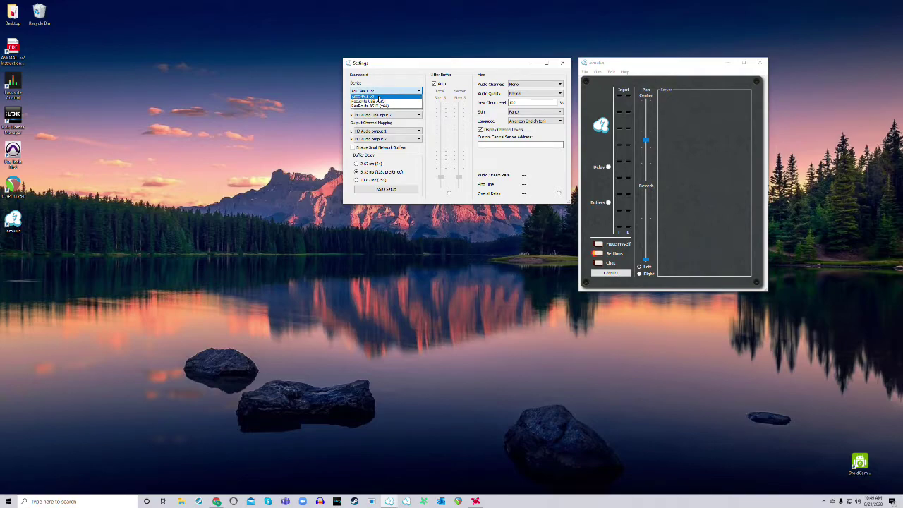
pyautogui.click(379, 98)
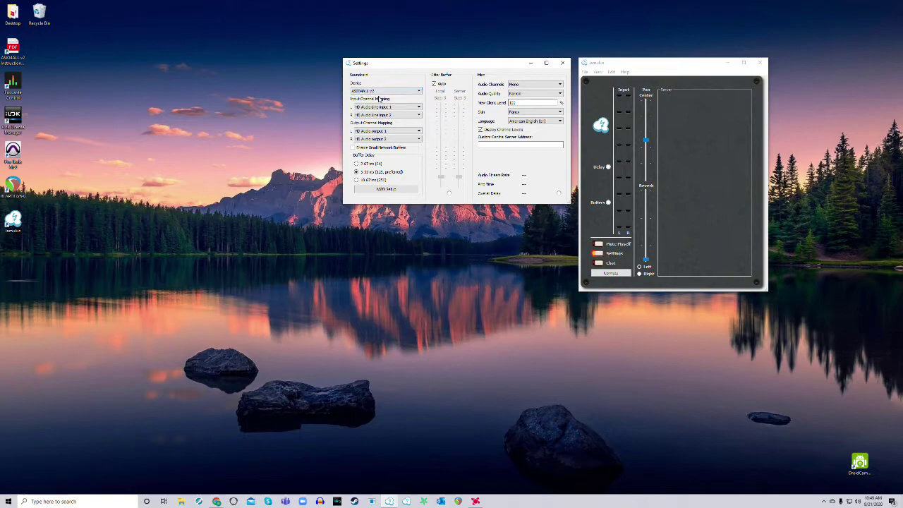
pyautogui.click(409, 190)
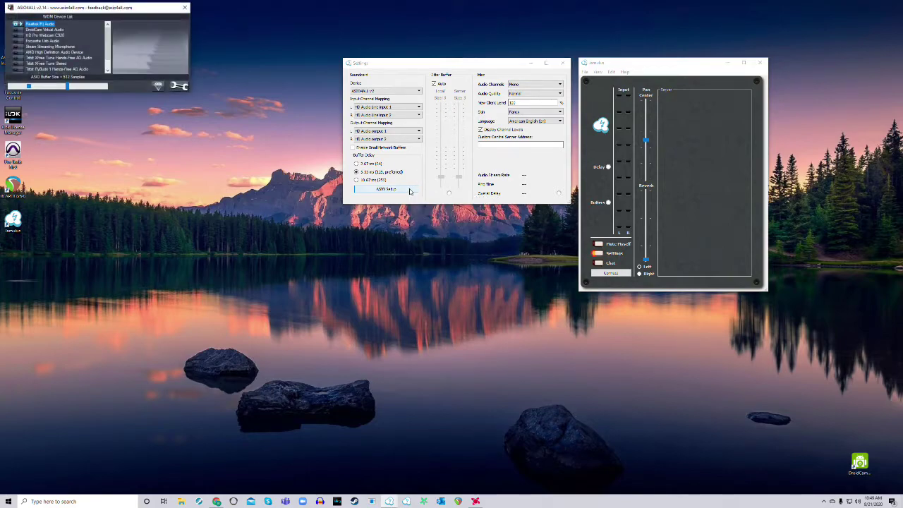
pyautogui.moveTo(149, 8); pyautogui.dragTo(520, 216)
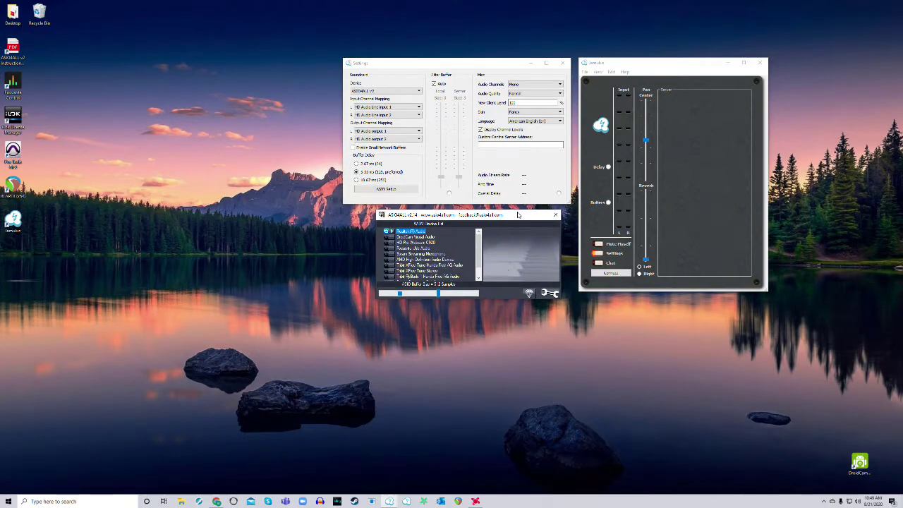
# In ASIO4ALL's advanced device list, disable the Realtek HD Audio line input and enable the HD Pro Webcam C920
pyautogui.click(550, 294)
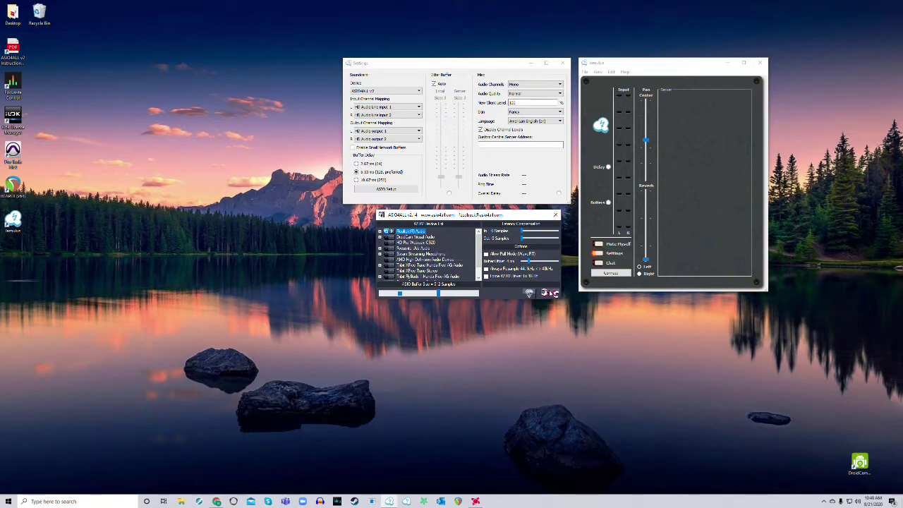
pyautogui.click(549, 292)
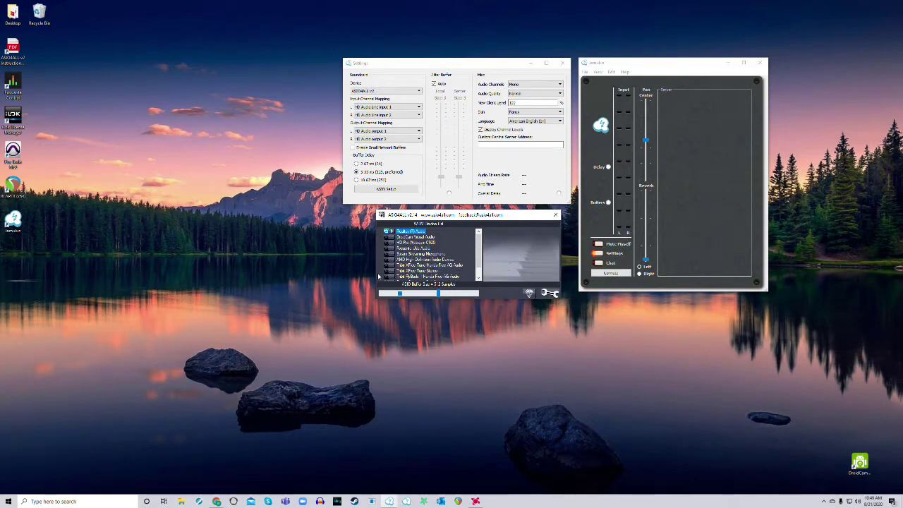
pyautogui.click(549, 293)
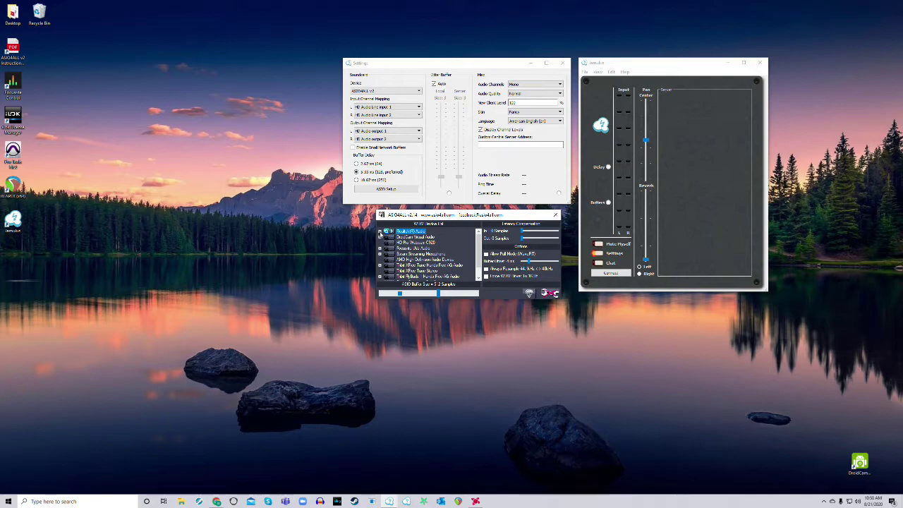
pyautogui.moveTo(409, 235)
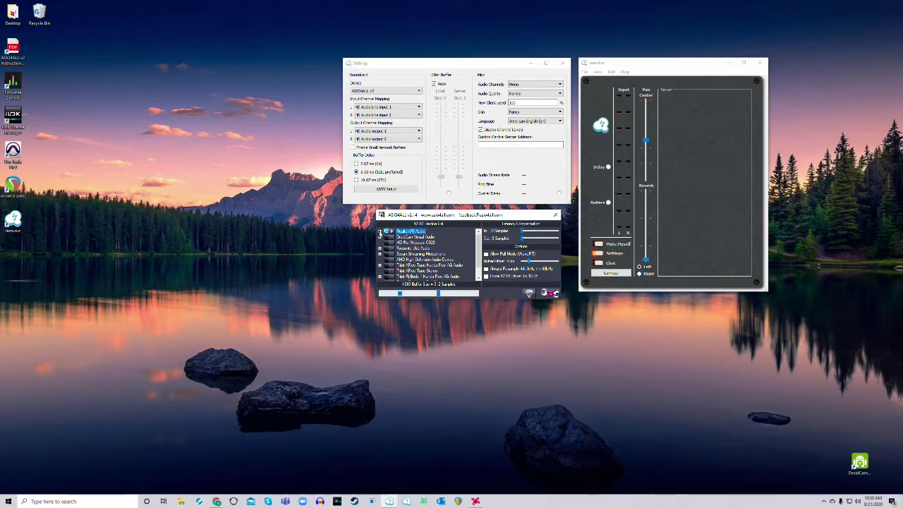
pyautogui.click(379, 233)
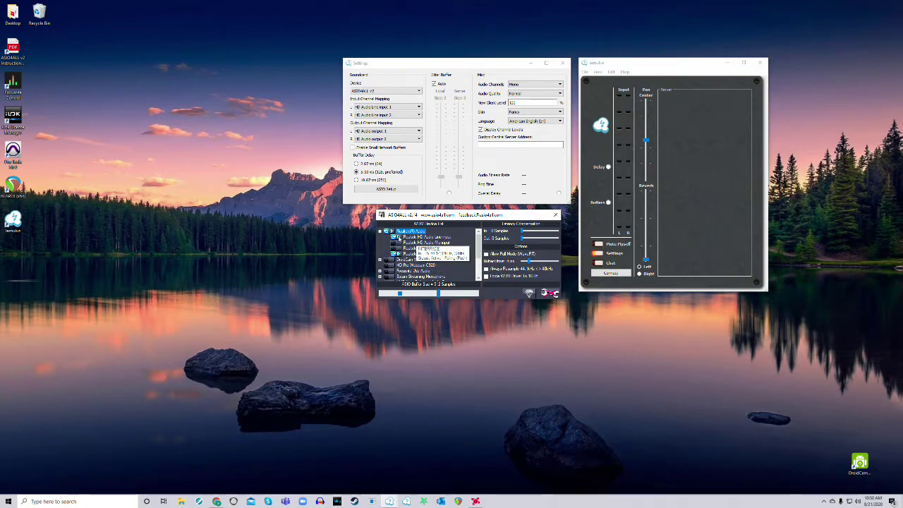
pyautogui.click(399, 238)
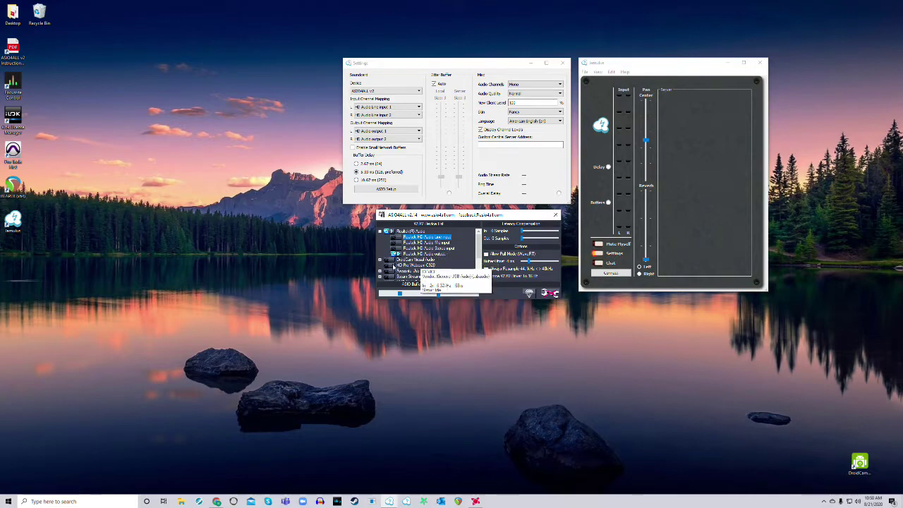
pyautogui.click(394, 265)
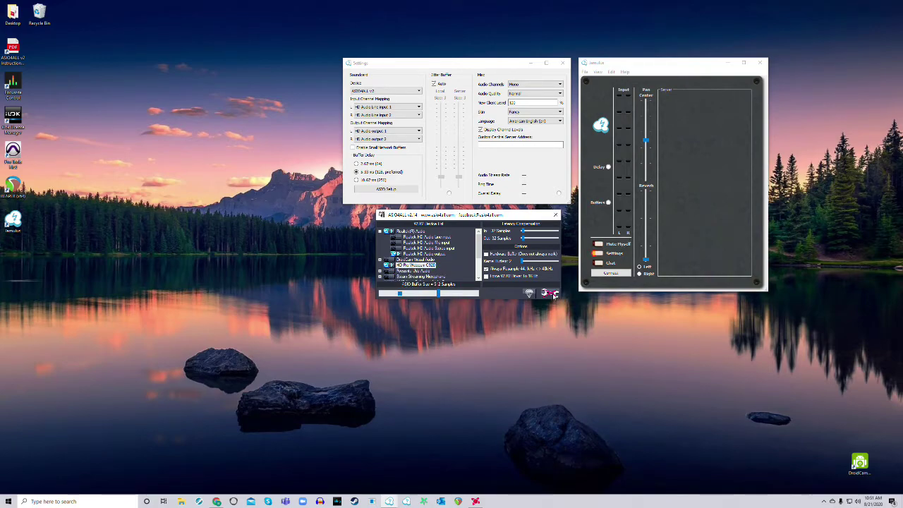
# Return ASIO4ALL to its basic view and lower the ASIO buffer size to 128 samples
pyautogui.click(553, 294)
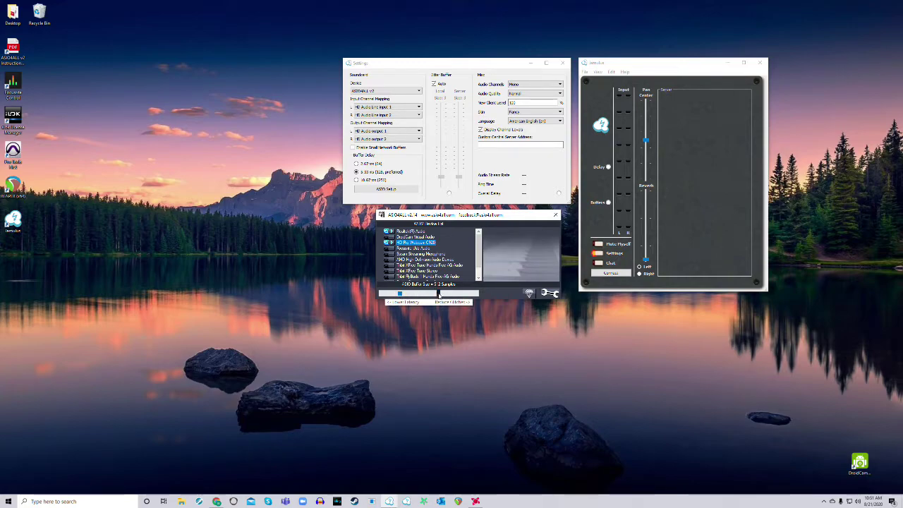
pyautogui.moveTo(438, 294); pyautogui.dragTo(401, 298)
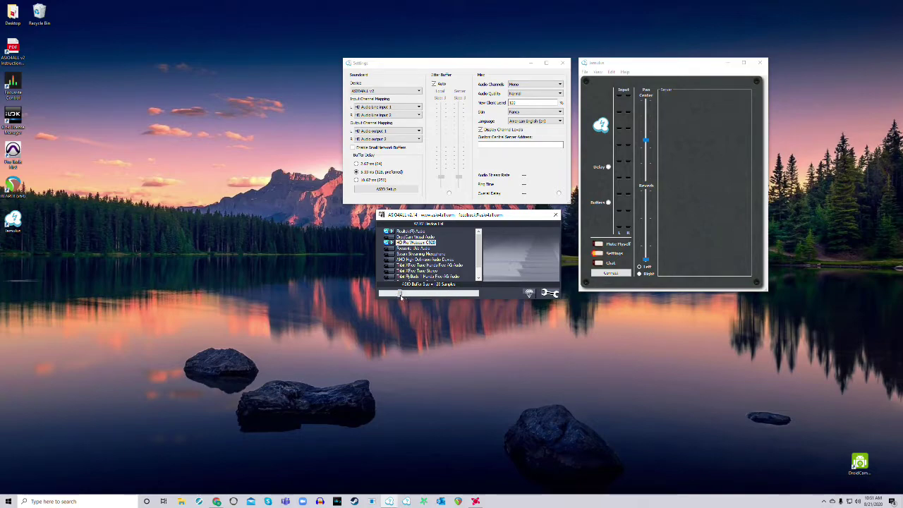
# Close the ASIO4ALL setup window and set the Jamulus audio channels to Mono and audio quality to Normal
pyautogui.click(556, 216)
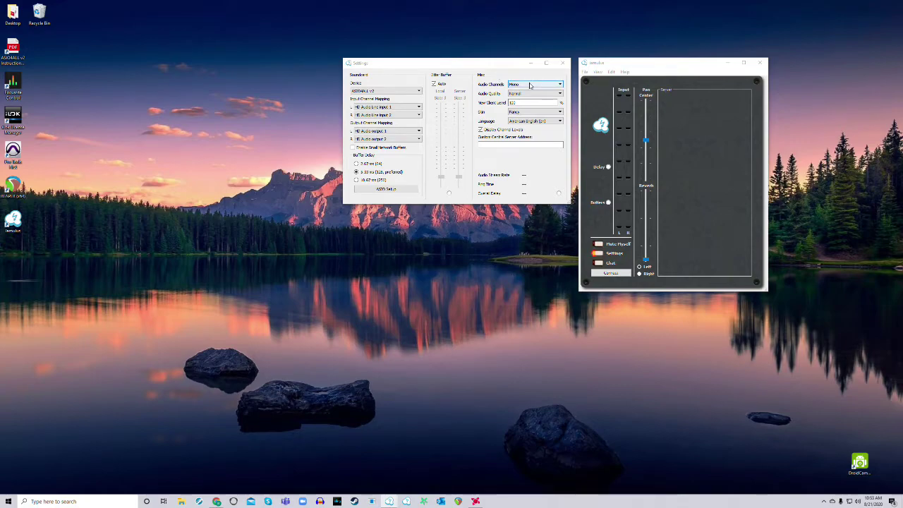
pyautogui.click(531, 85)
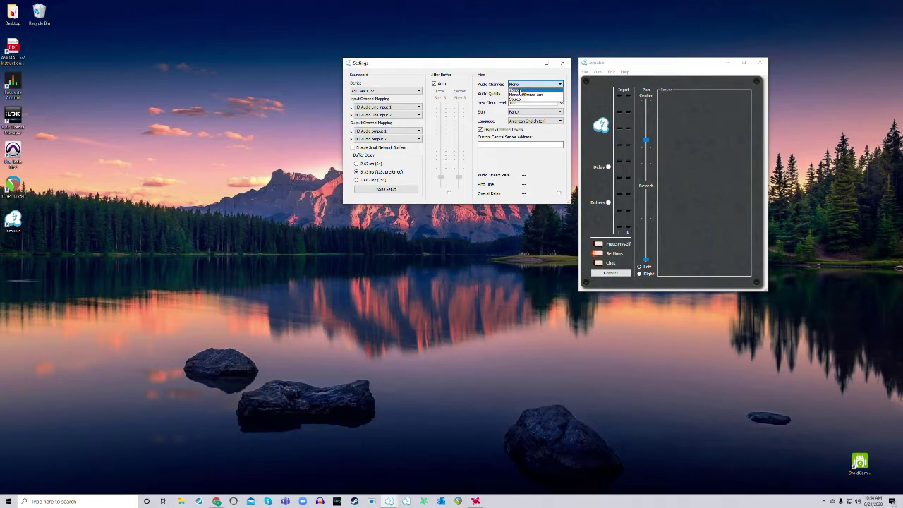
pyautogui.click(518, 90)
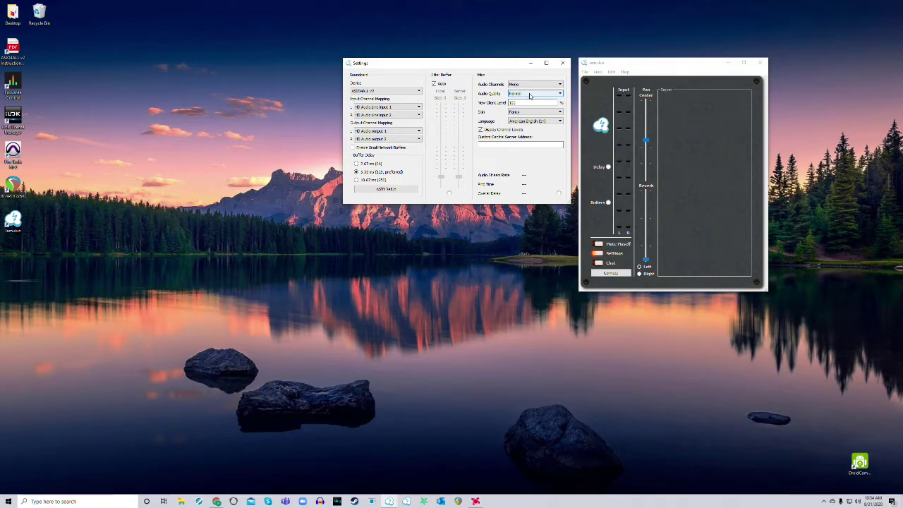
pyautogui.click(531, 94)
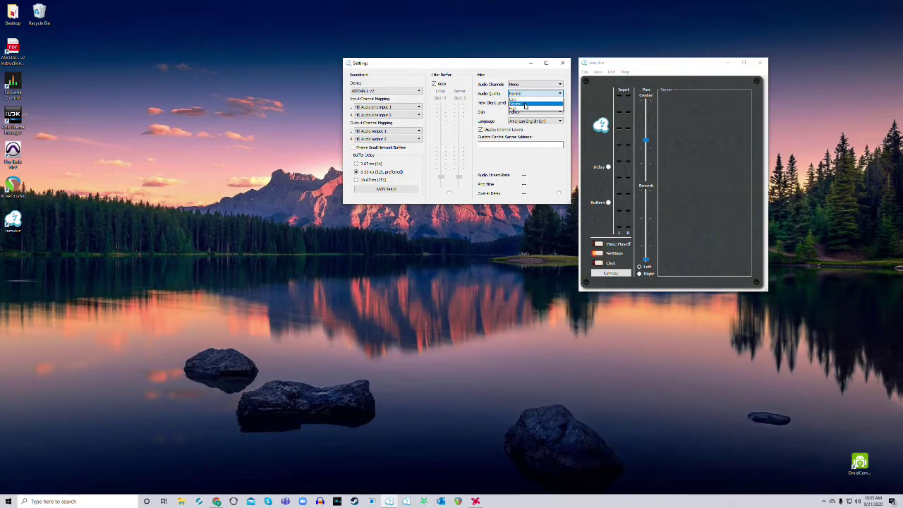
pyautogui.click(525, 104)
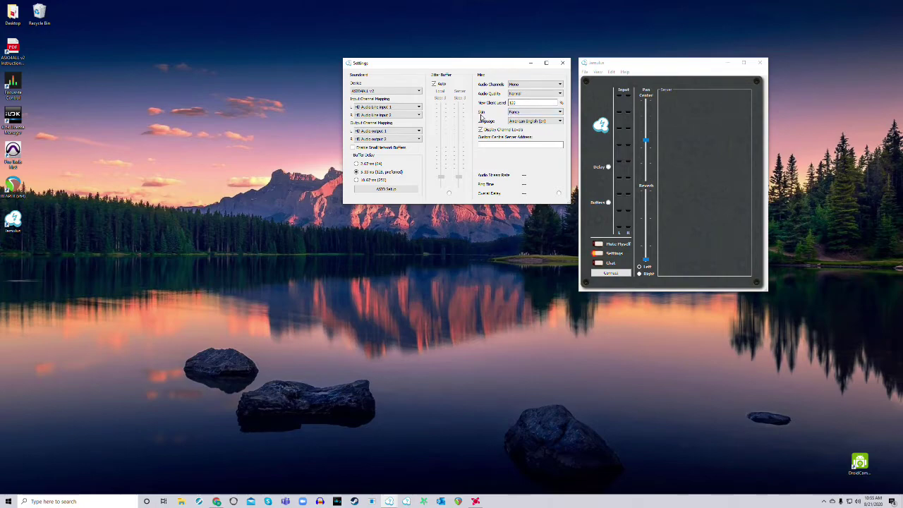
# Try the Normal skin for the Jamulus interface and switch back to the Fancy skin
pyautogui.click(525, 113)
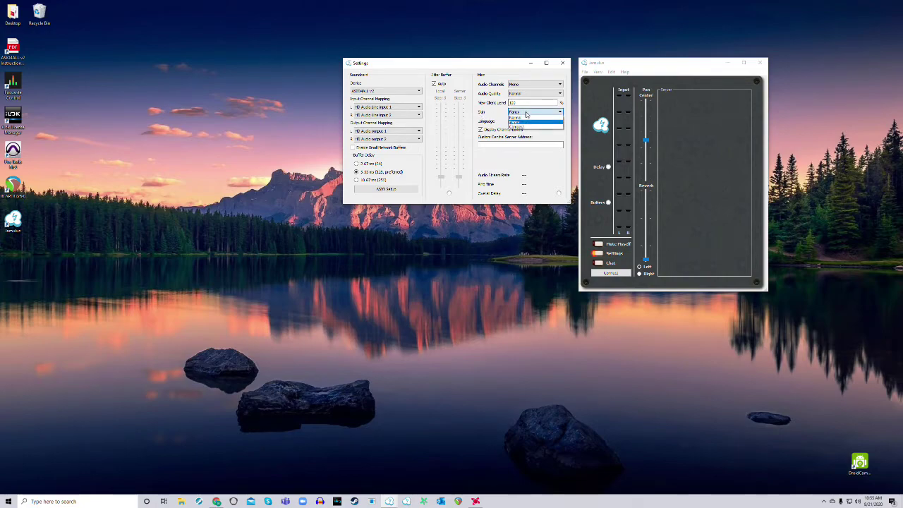
pyautogui.click(522, 117)
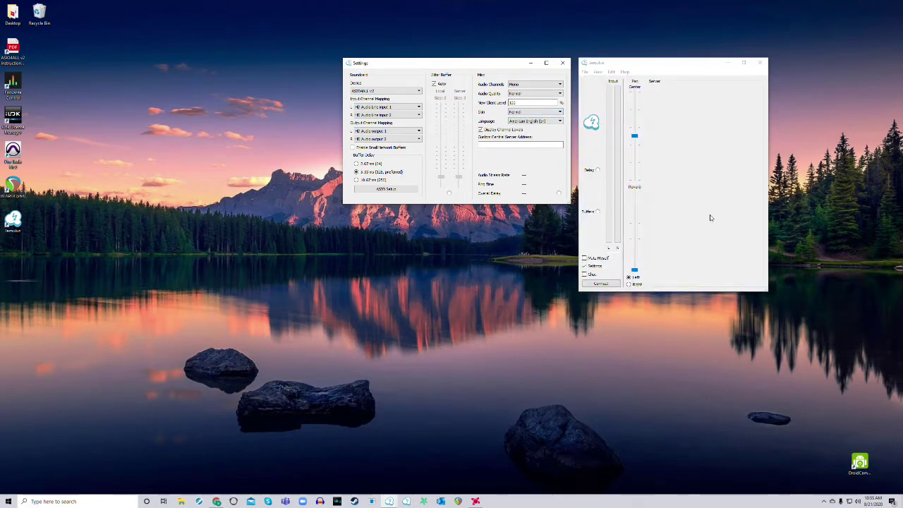
pyautogui.click(538, 113)
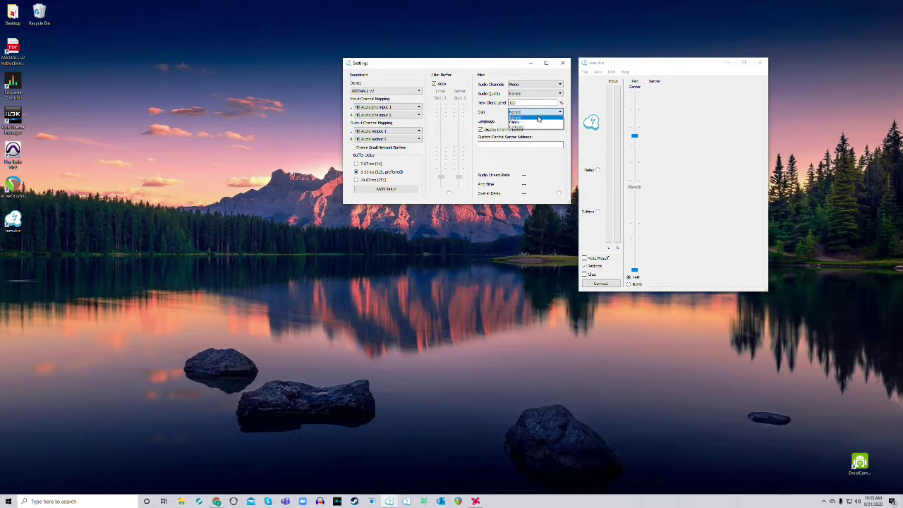
pyautogui.click(538, 122)
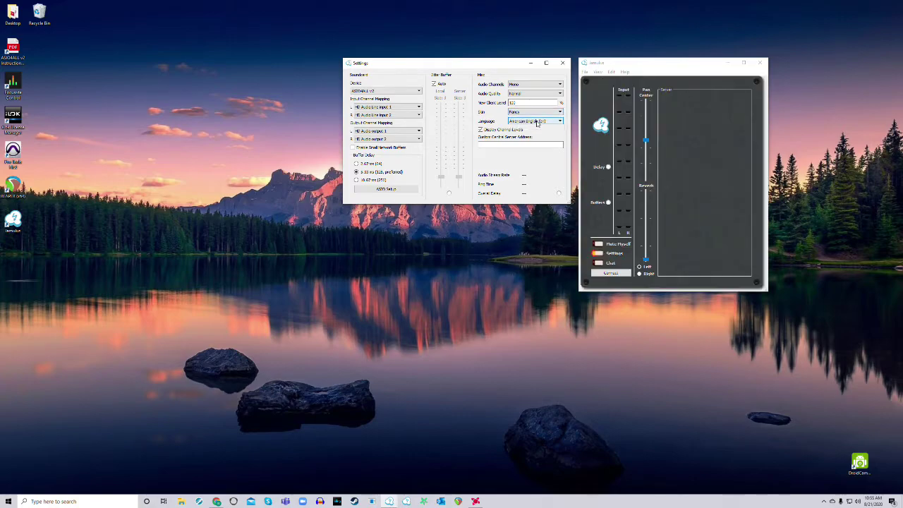
# Close the Settings window, open the server connection setup, and place it beside the main Jamulus window
pyautogui.click(564, 65)
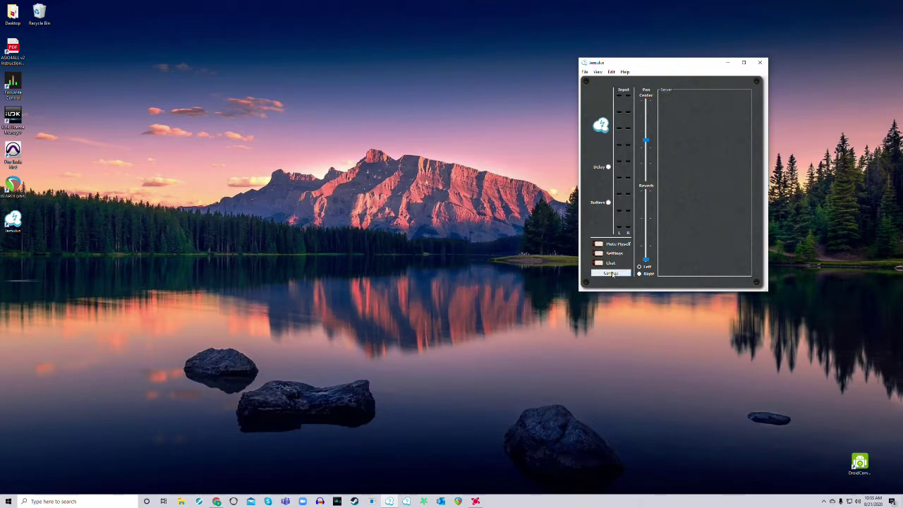
pyautogui.click(611, 273)
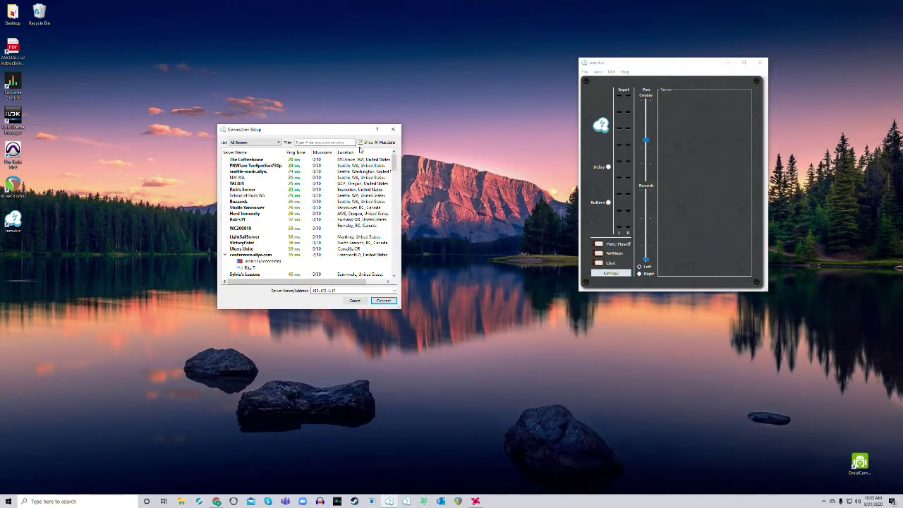
pyautogui.moveTo(327, 130); pyautogui.dragTo(482, 112)
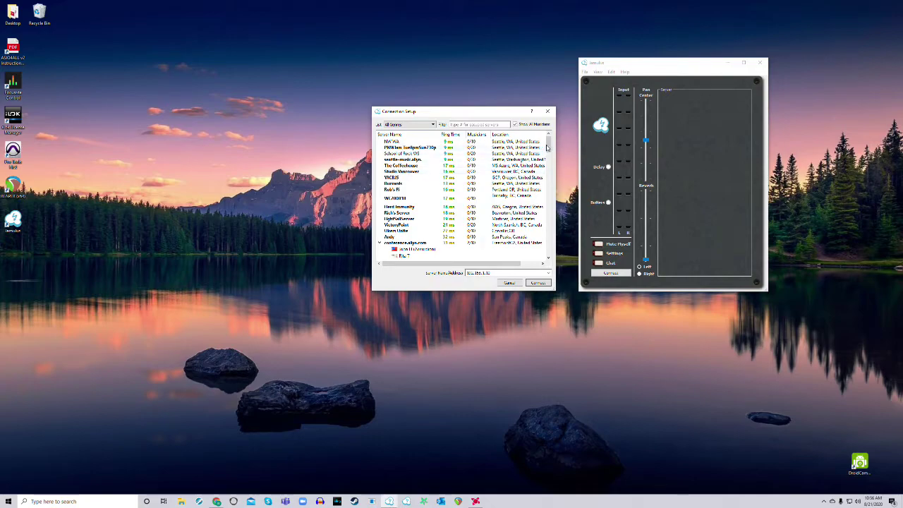
# Look through the server list's ping times and connect to the seattle-music.allyn server
pyautogui.moveTo(547, 147); pyautogui.dragTo(549, 172)
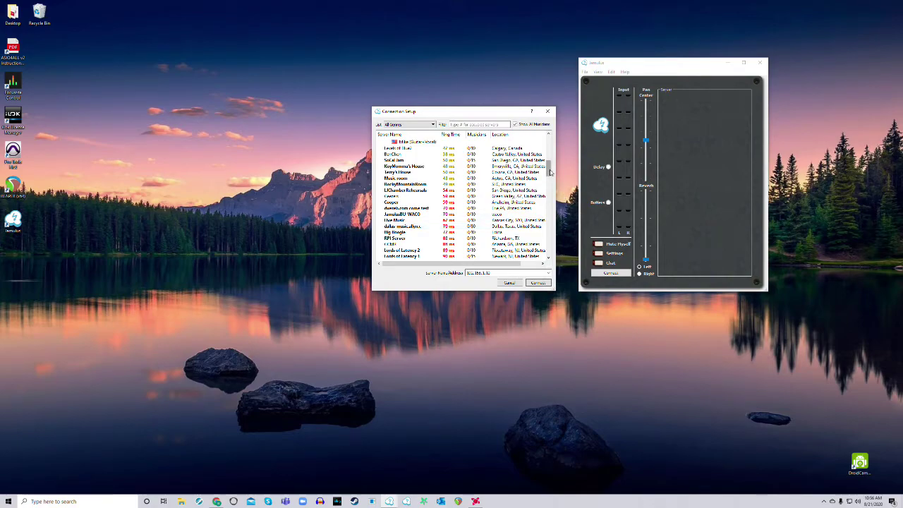
pyautogui.moveTo(551, 171); pyautogui.dragTo(550, 147)
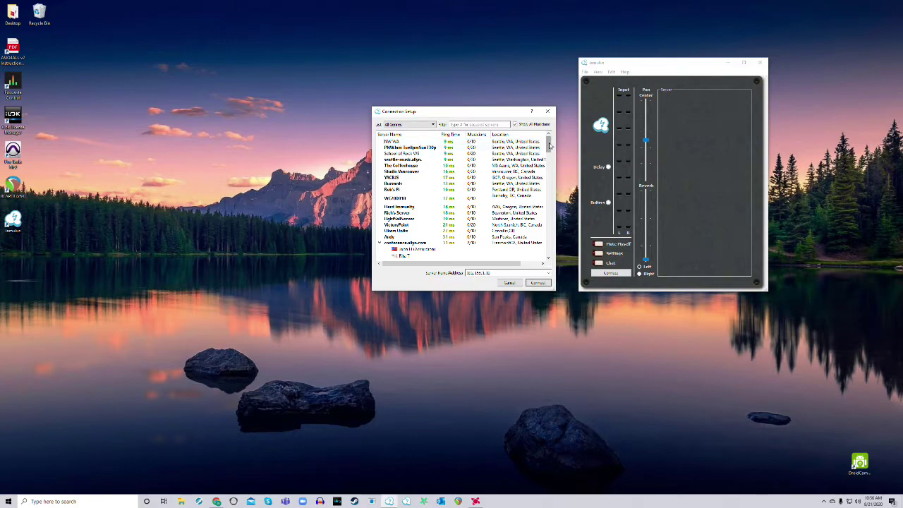
pyautogui.moveTo(551, 145); pyautogui.dragTo(550, 169)
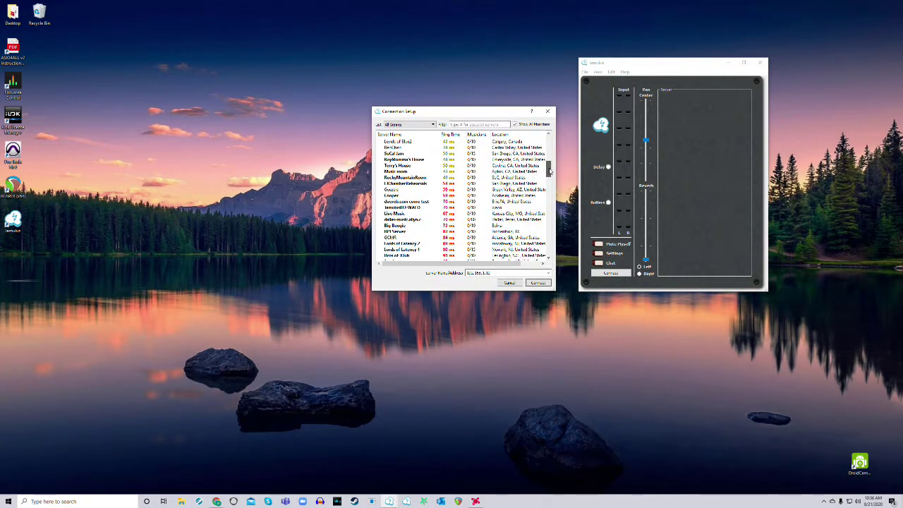
pyautogui.rightClick(550, 171)
pyautogui.click(550, 171)
pyautogui.moveTo(546, 172); pyautogui.dragTo(552, 144)
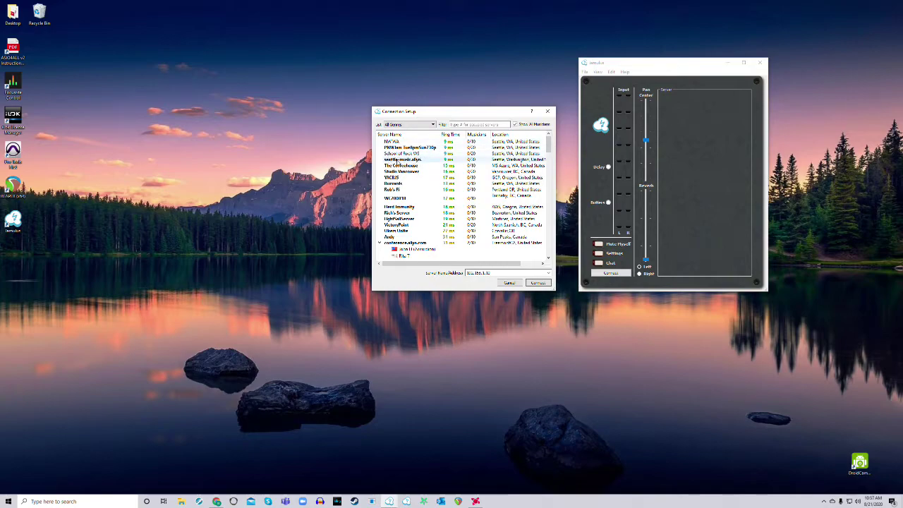
pyautogui.click(428, 162)
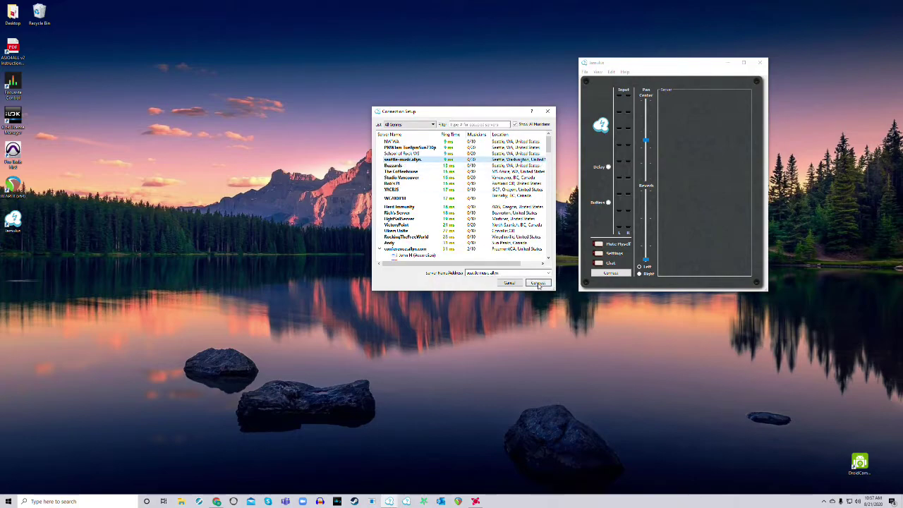
pyautogui.click(539, 283)
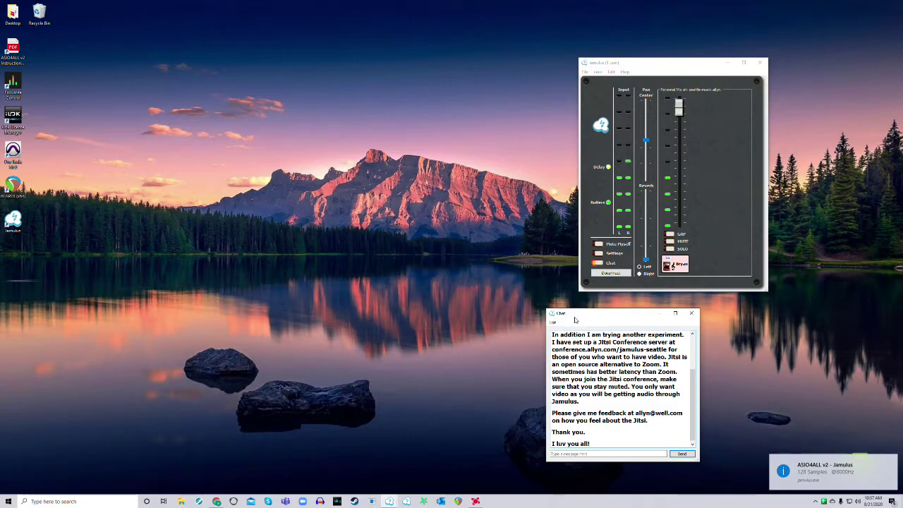
# Place the Chat window beside the main window, activate its message field, and close the chat
pyautogui.moveTo(601, 318); pyautogui.dragTo(466, 144)
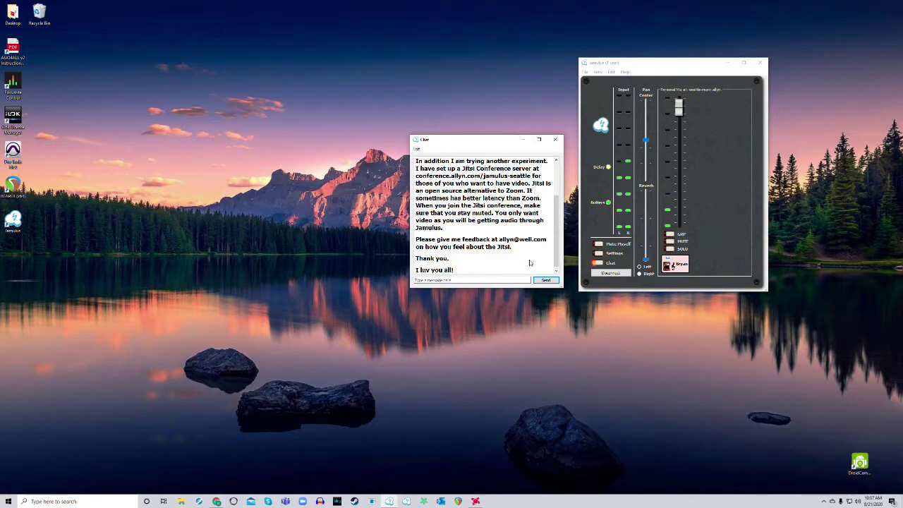
pyautogui.click(483, 280)
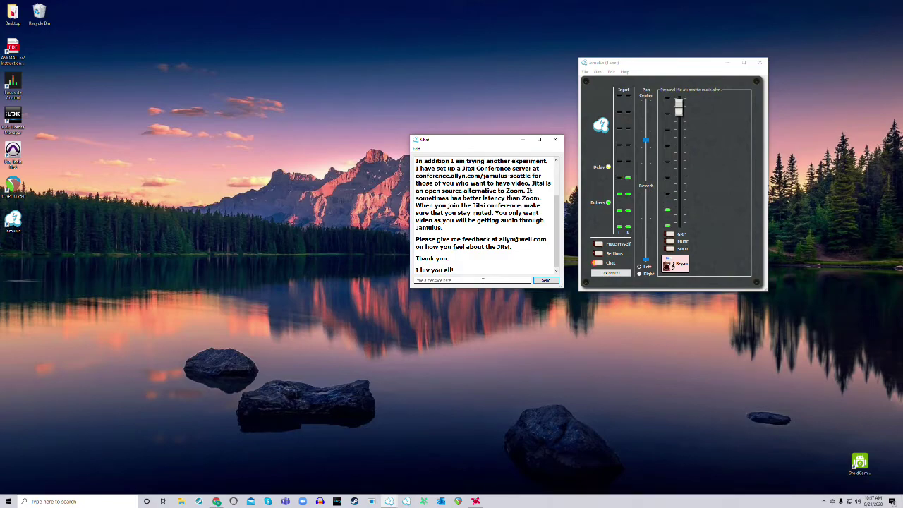
pyautogui.click(556, 142)
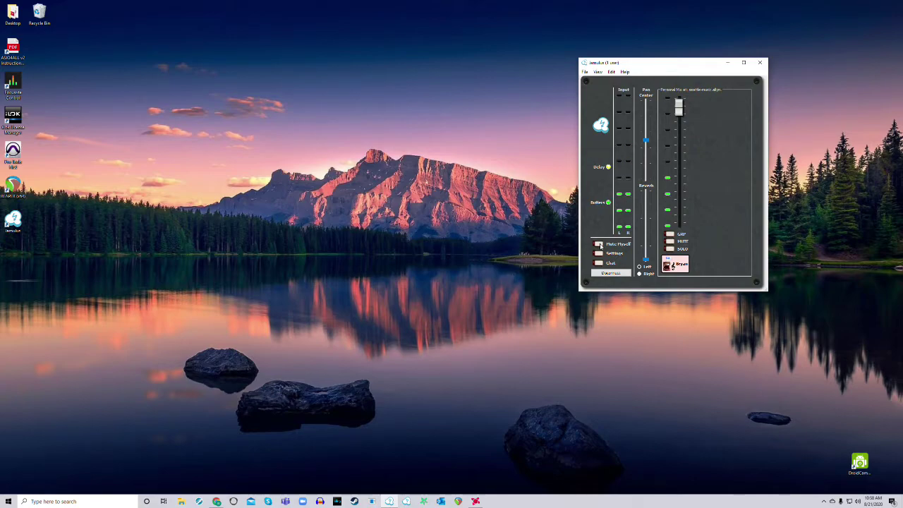
# Mute yourself for the other musicians, unmute again, and point out the Reverb slider at its minimum
pyautogui.click(599, 244)
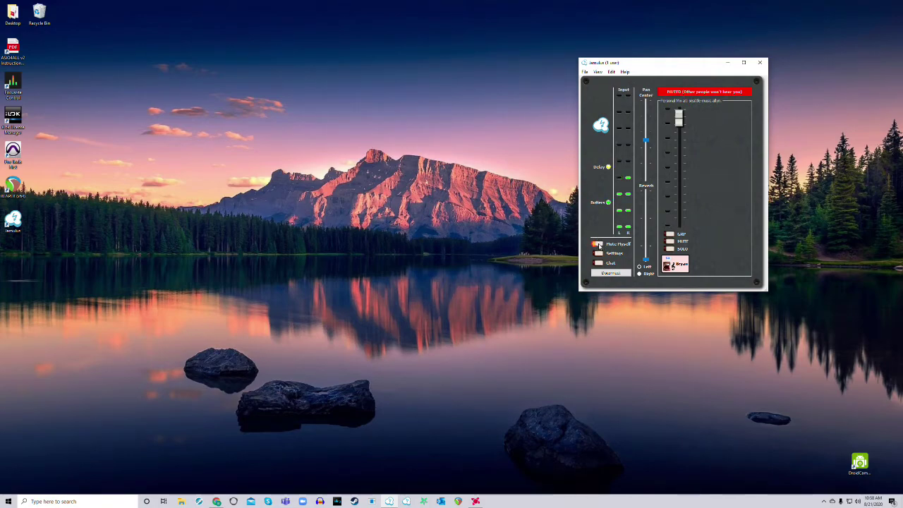
pyautogui.click(599, 244)
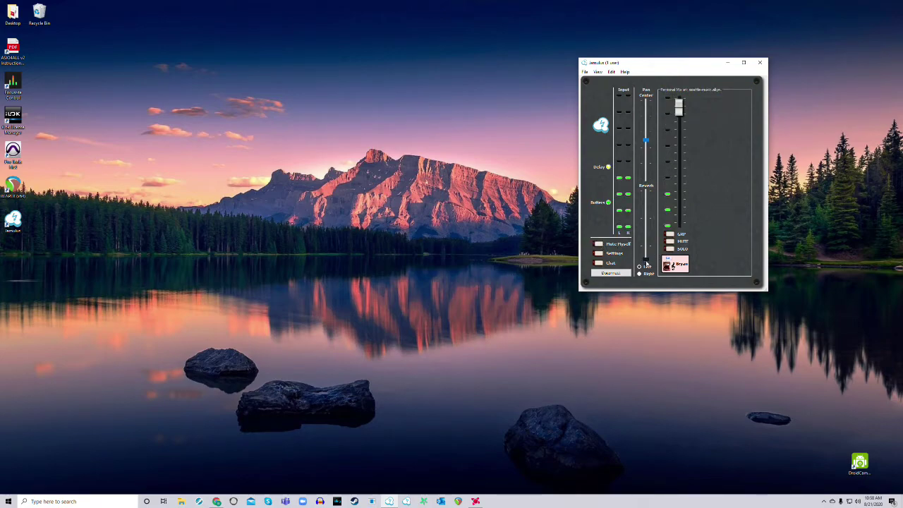
pyautogui.click(646, 261)
# Lower your own channel fader in the personal mix to about its minimum and toggle the channel's mute on and off
pyautogui.moveTo(678, 109)
pyautogui.mouseDown()
pyautogui.moveTo(678, 135)
pyautogui.moveTo(683, 101)
pyautogui.mouseUp()
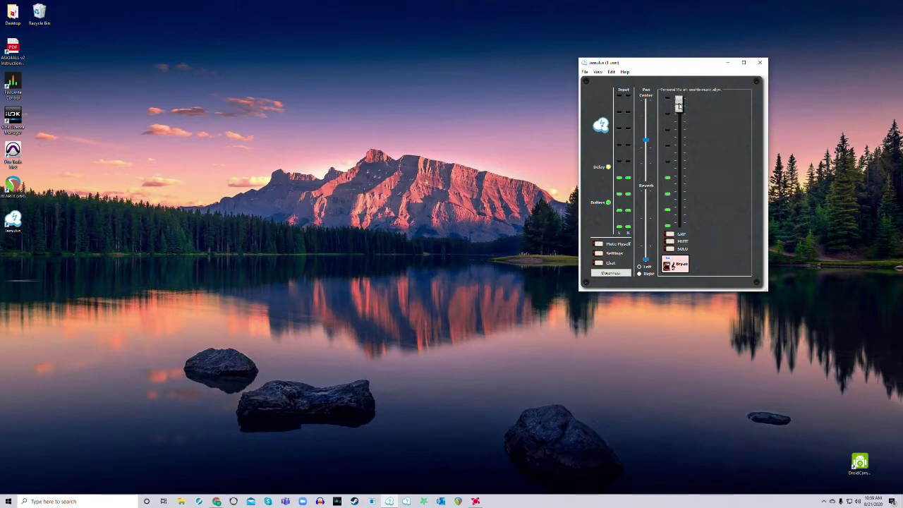
pyautogui.moveTo(679, 103); pyautogui.dragTo(682, 223)
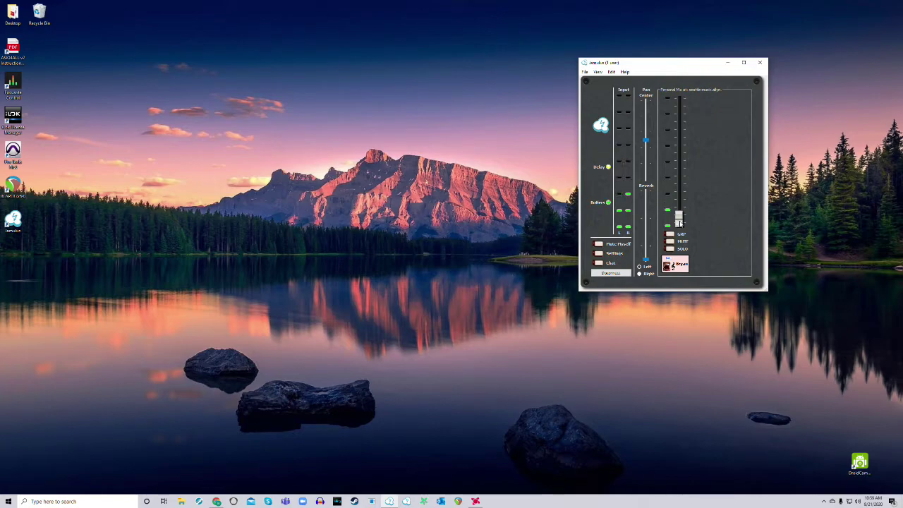
pyautogui.moveTo(680, 223)
pyautogui.mouseDown()
pyautogui.moveTo(682, 196)
pyautogui.moveTo(680, 221)
pyautogui.mouseUp()
pyautogui.click(669, 242)
pyautogui.click(669, 242)
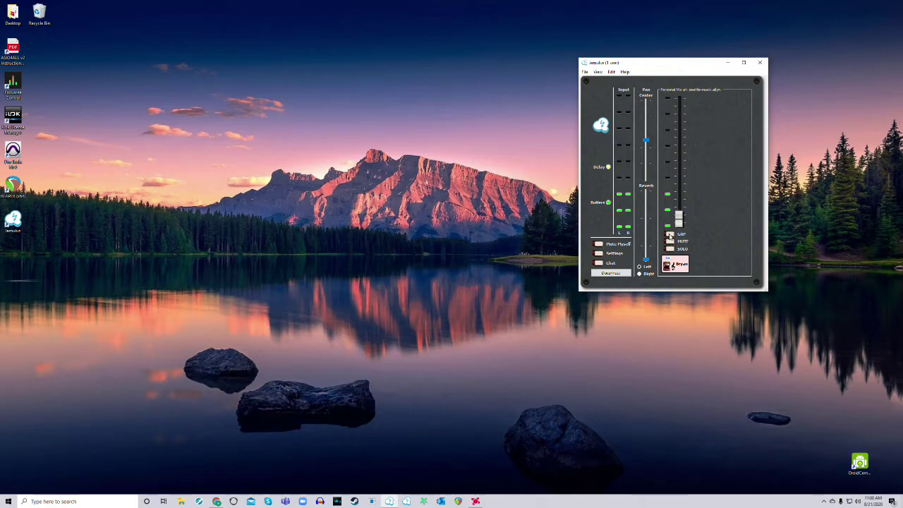
# Disconnect from the server, reopen the connection setup, and activate the server name/address field
pyautogui.click(620, 274)
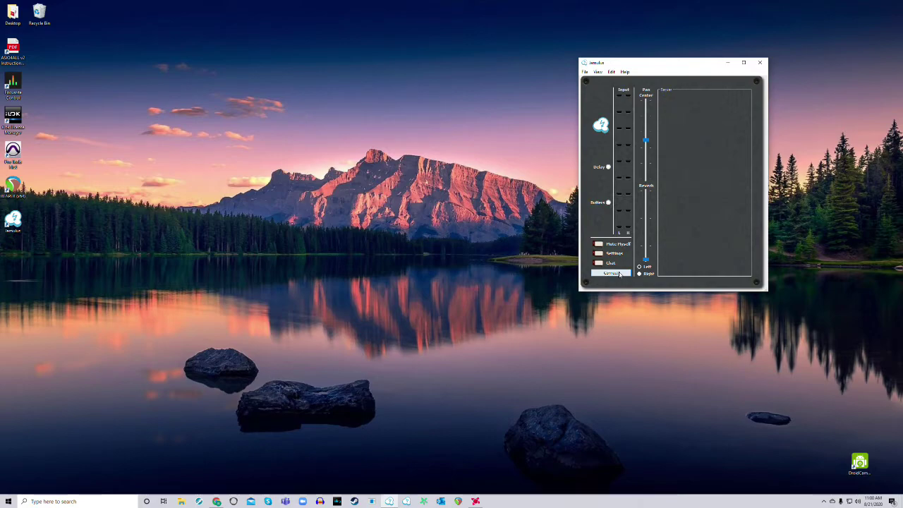
pyautogui.click(620, 274)
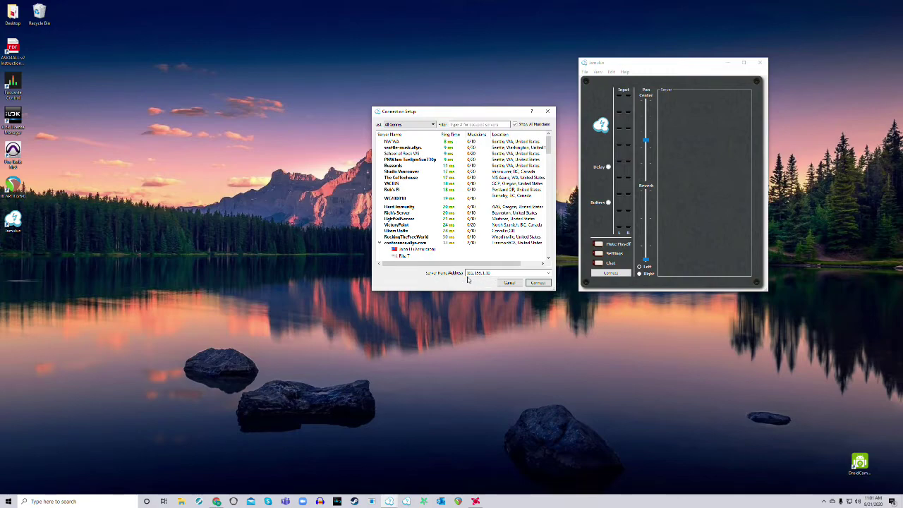
pyautogui.click(493, 272)
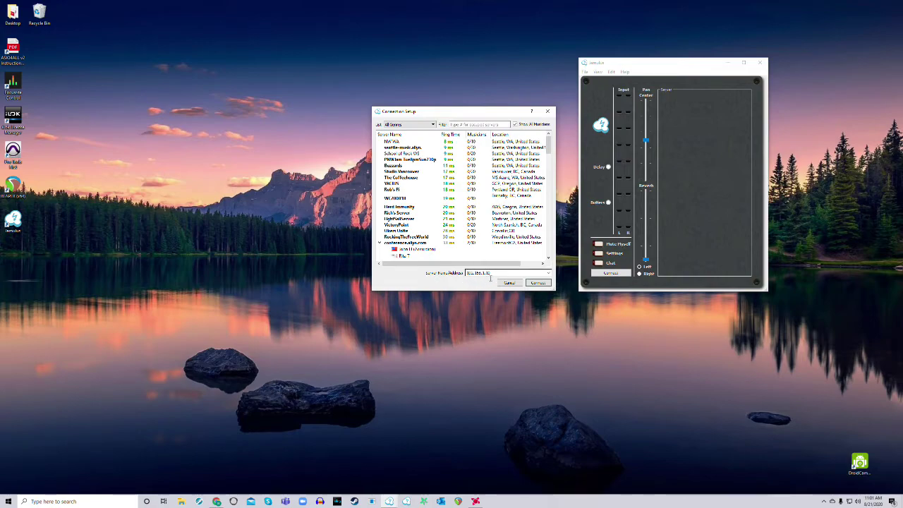